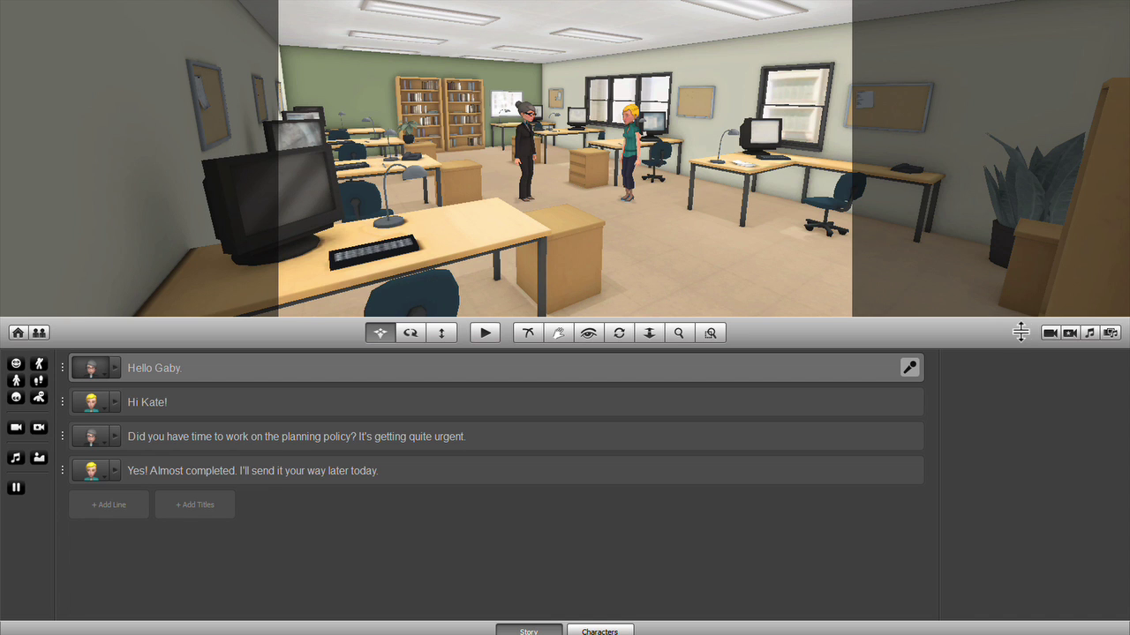
# - Preview the scene through Camera2, Camera3 and Camera4, settle on Camera2, and make the scene view taller
pyautogui.click(1050, 332)
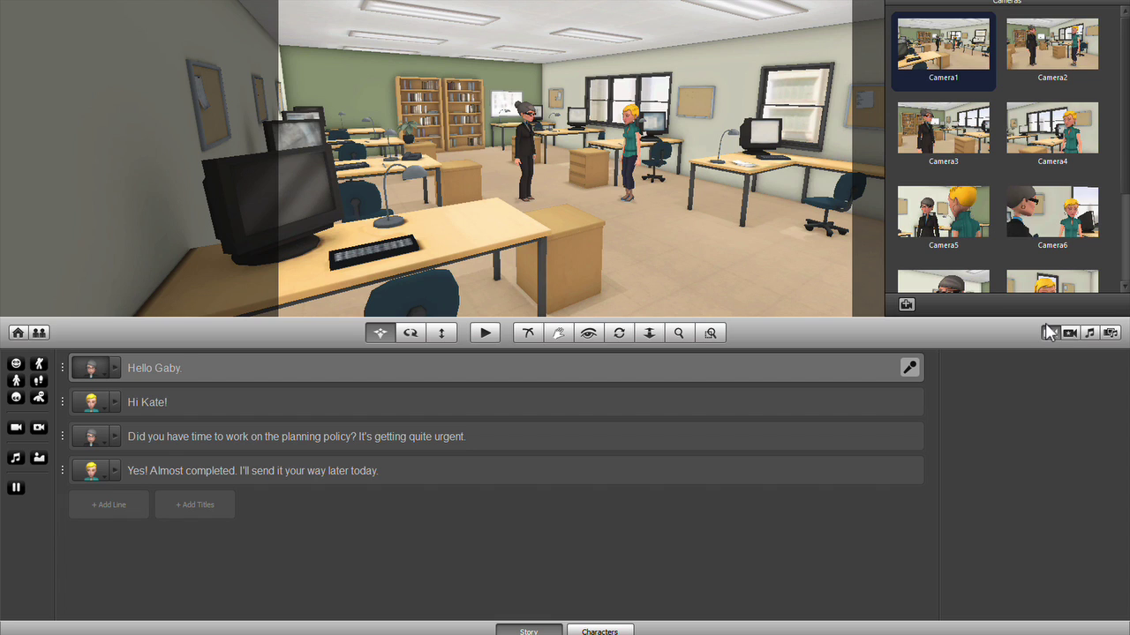
pyautogui.click(1056, 51)
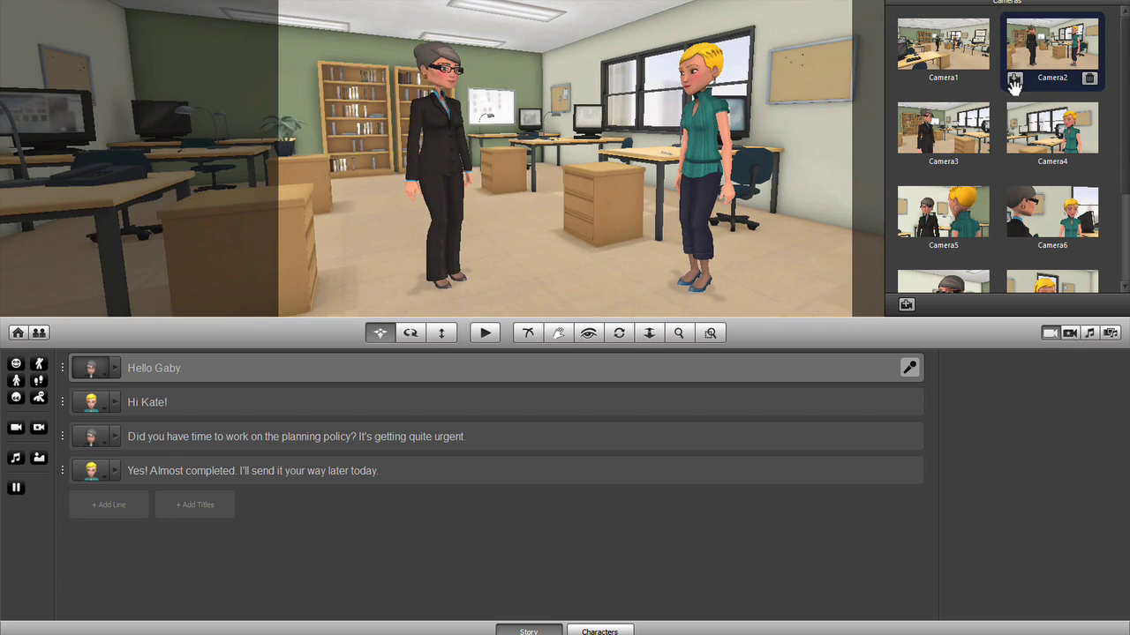
pyautogui.click(980, 116)
pyautogui.click(1039, 129)
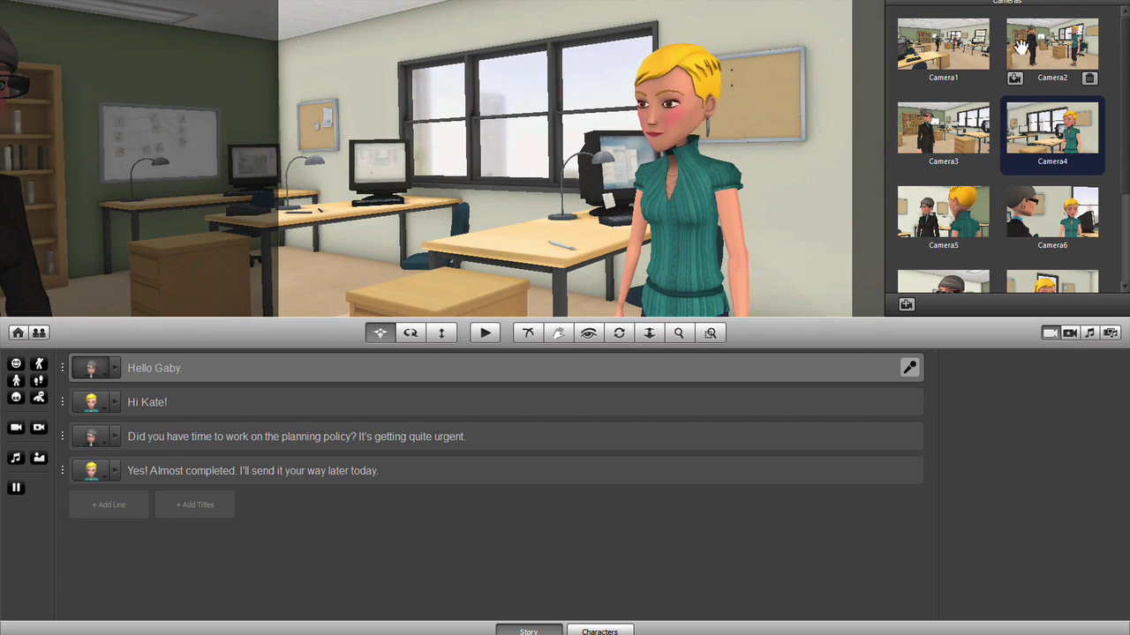
pyautogui.click(1026, 44)
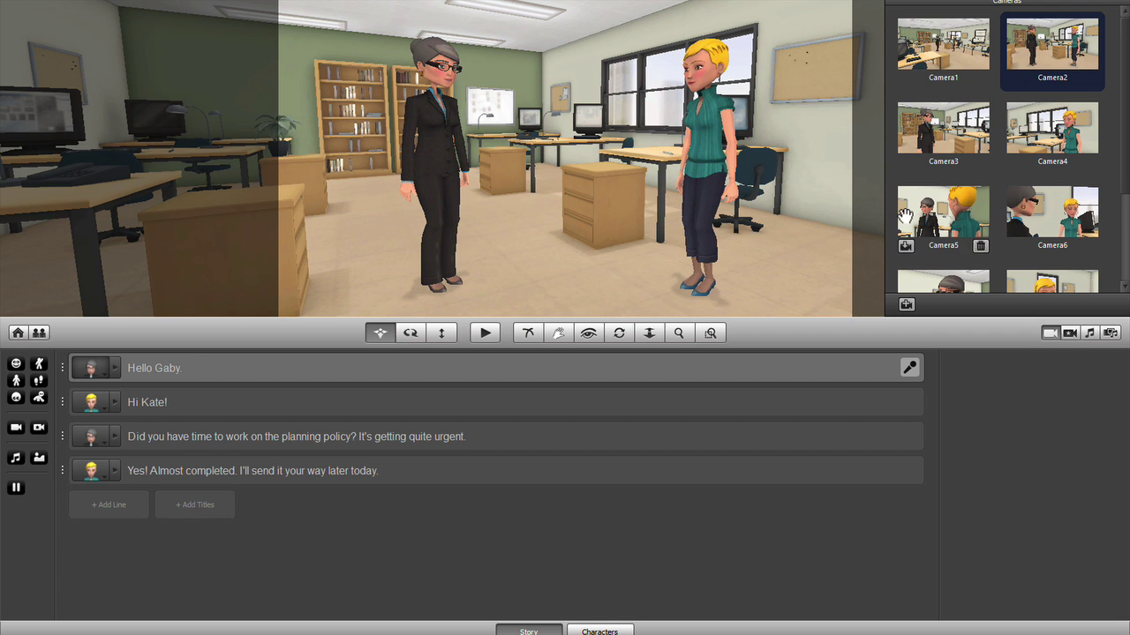
pyautogui.moveTo(840, 333); pyautogui.dragTo(815, 421)
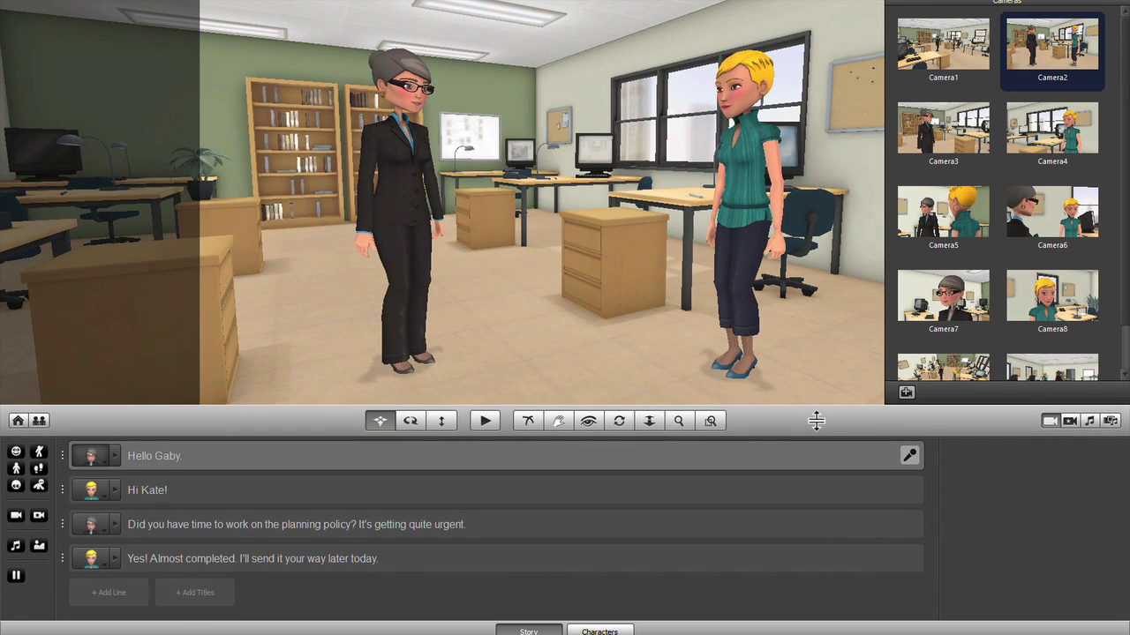
pyautogui.click(1048, 420)
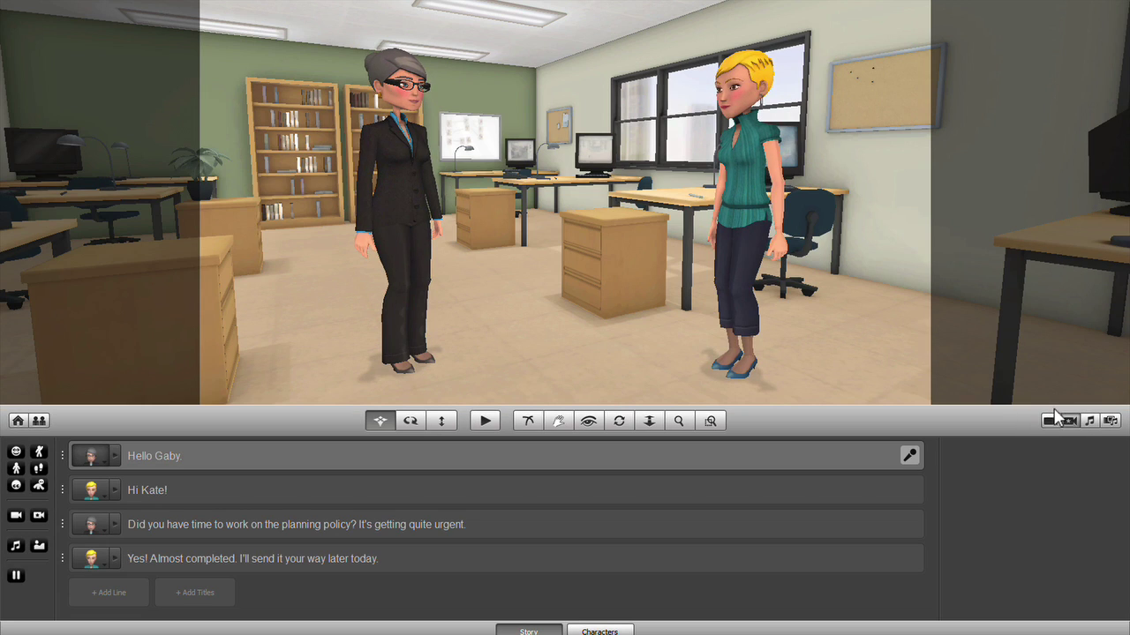
# - Preview the Medium, Medium Long and Full smart camera shots of the character in the black suit
pyautogui.click(1062, 420)
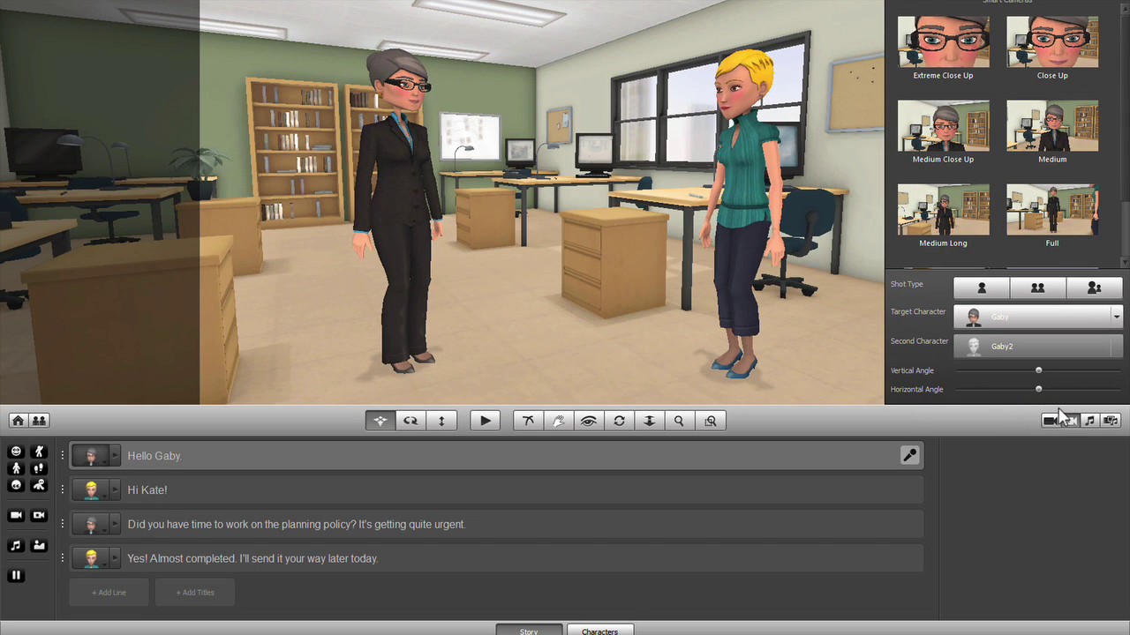
pyautogui.click(1064, 134)
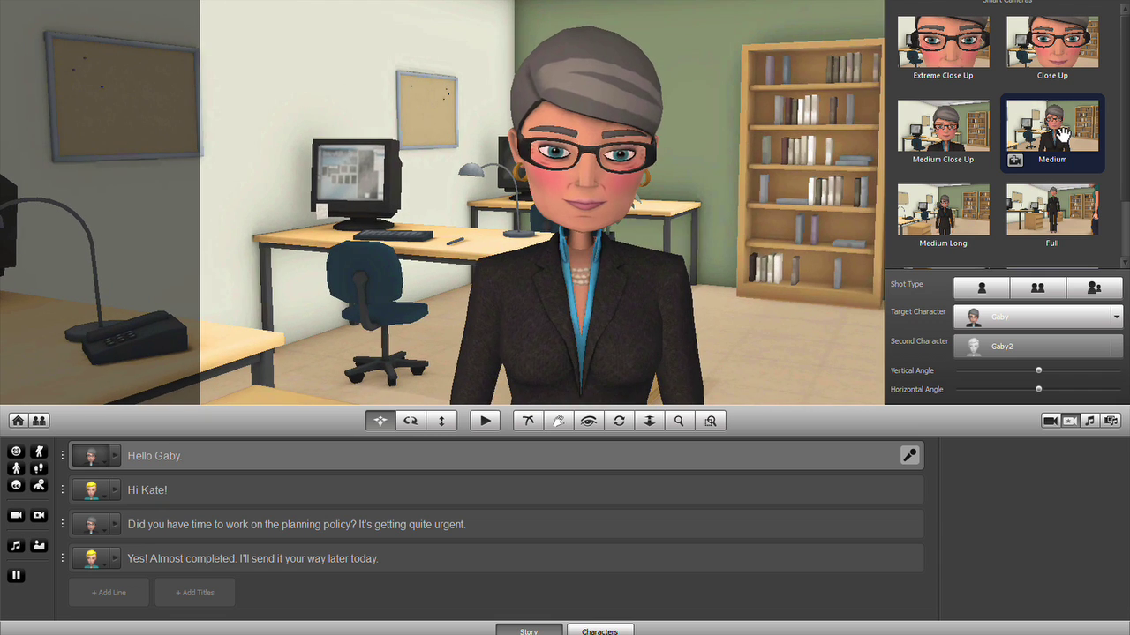
pyautogui.click(960, 198)
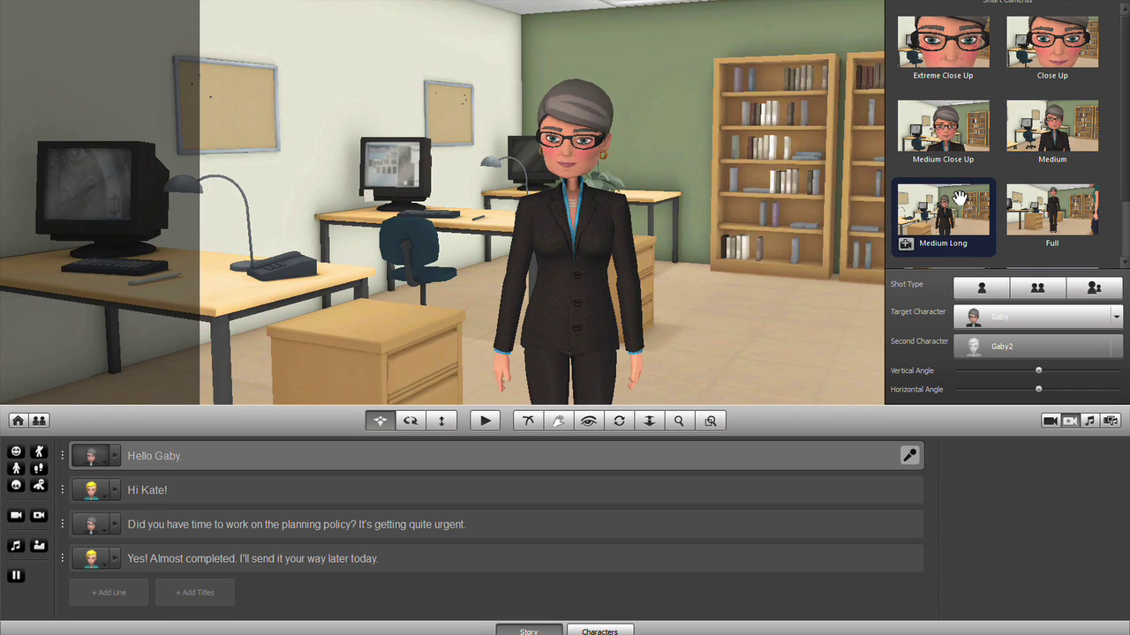
pyautogui.click(1023, 207)
# - Target the blonde character and preview her Medium Close Up and Medium smart camera shots
pyautogui.click(995, 309)
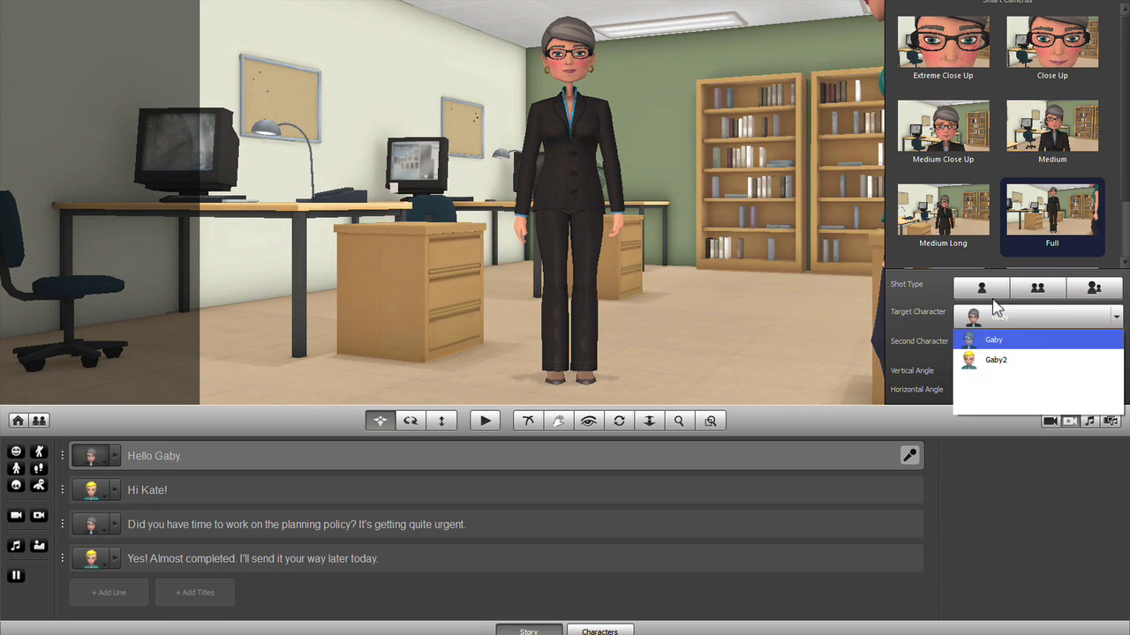
pyautogui.click(989, 357)
pyautogui.click(971, 123)
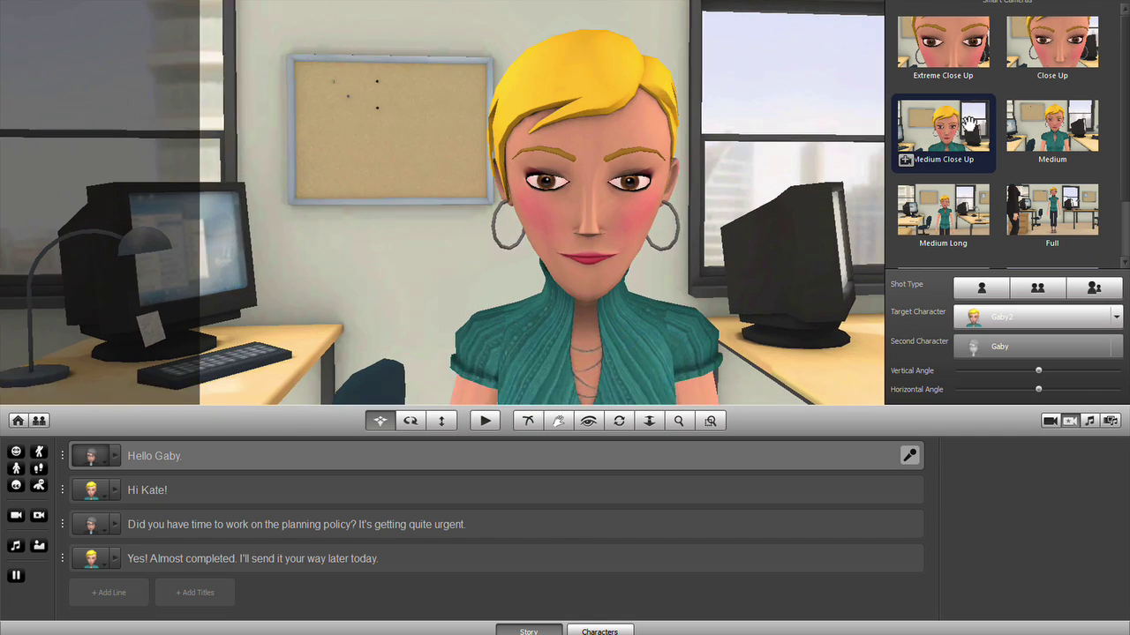
pyautogui.click(1050, 125)
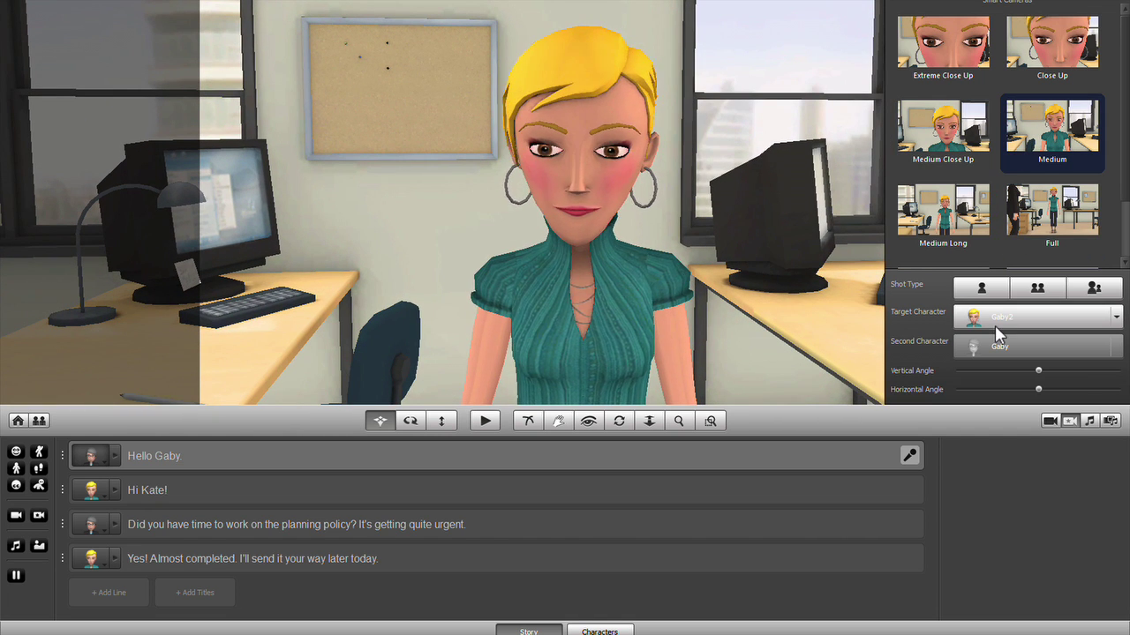
pyautogui.click(1049, 421)
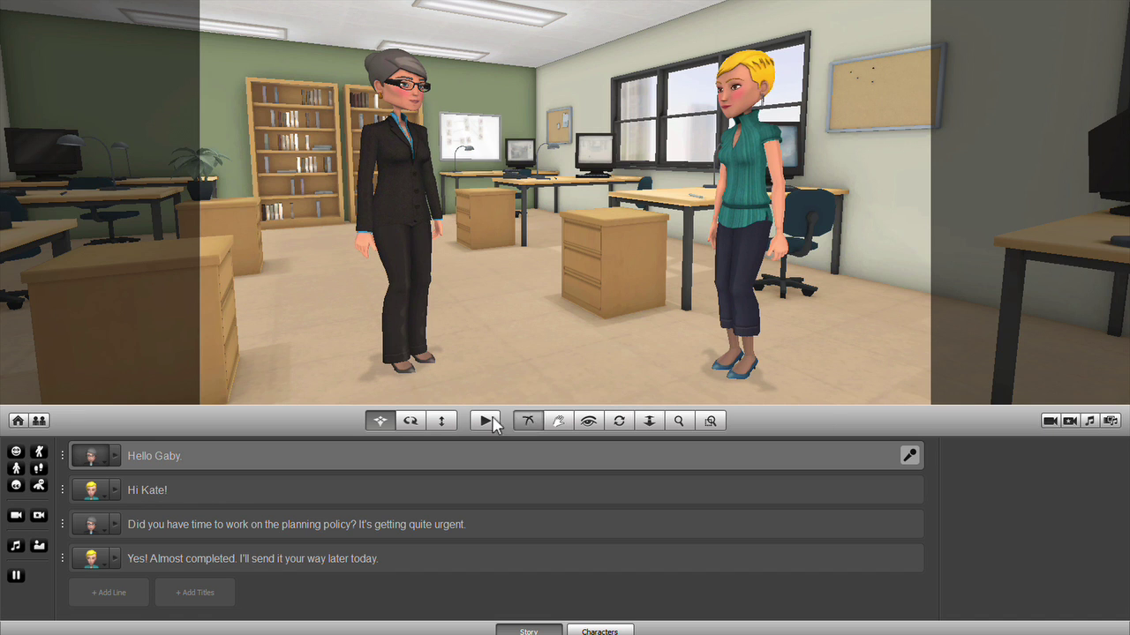
# - Enable automatic cinematography for the location, playing the scene before and after the change
pyautogui.click(484, 421)
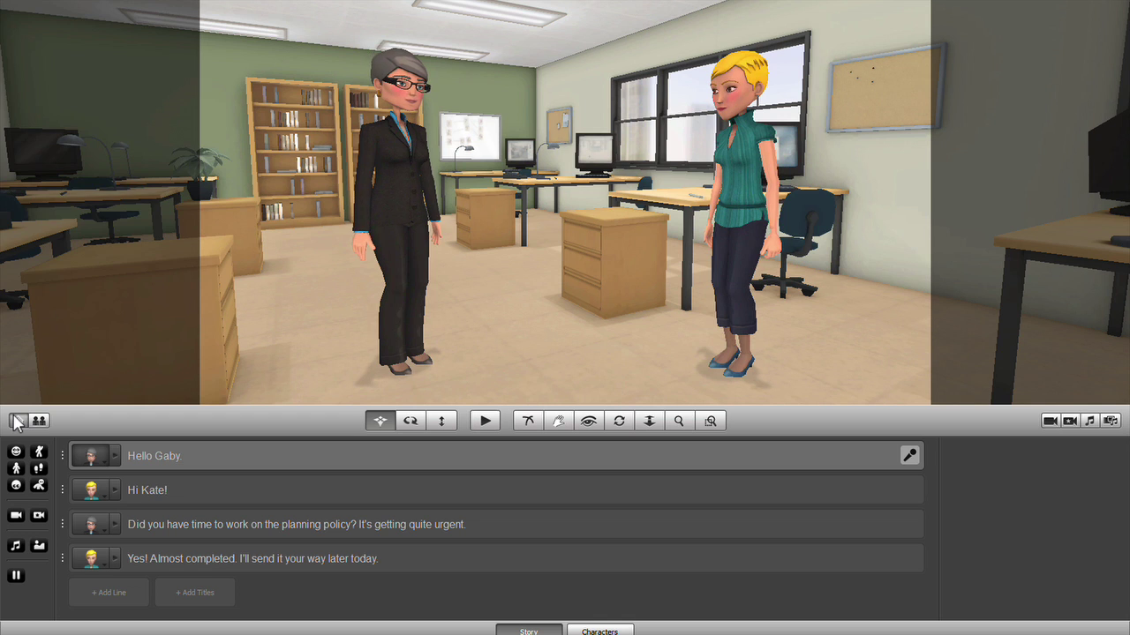
pyautogui.click(16, 421)
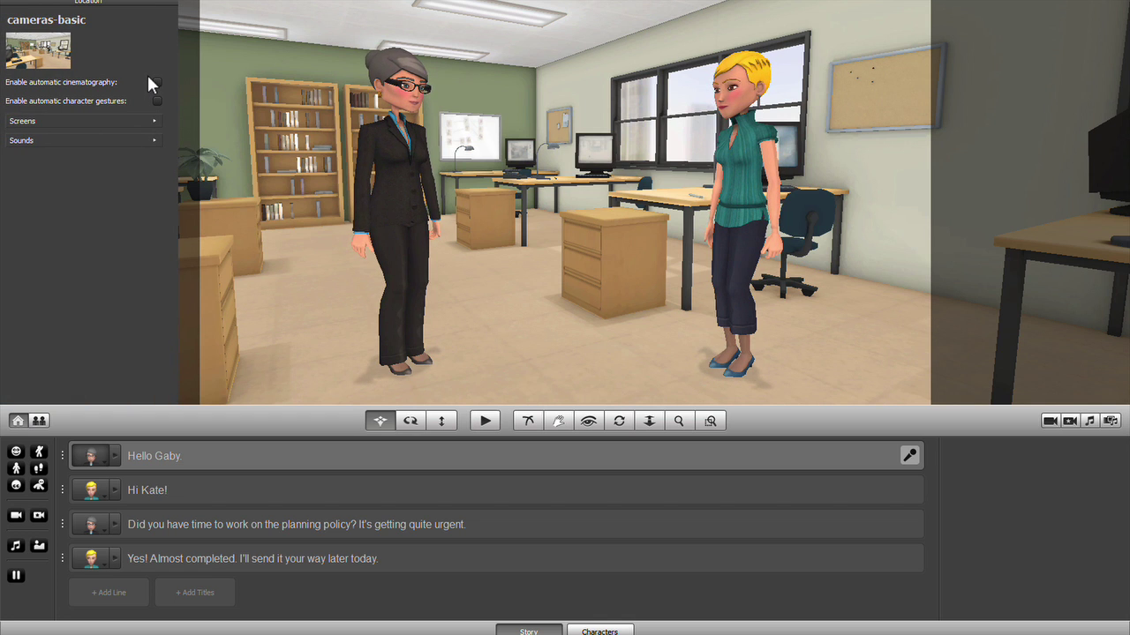
pyautogui.click(483, 420)
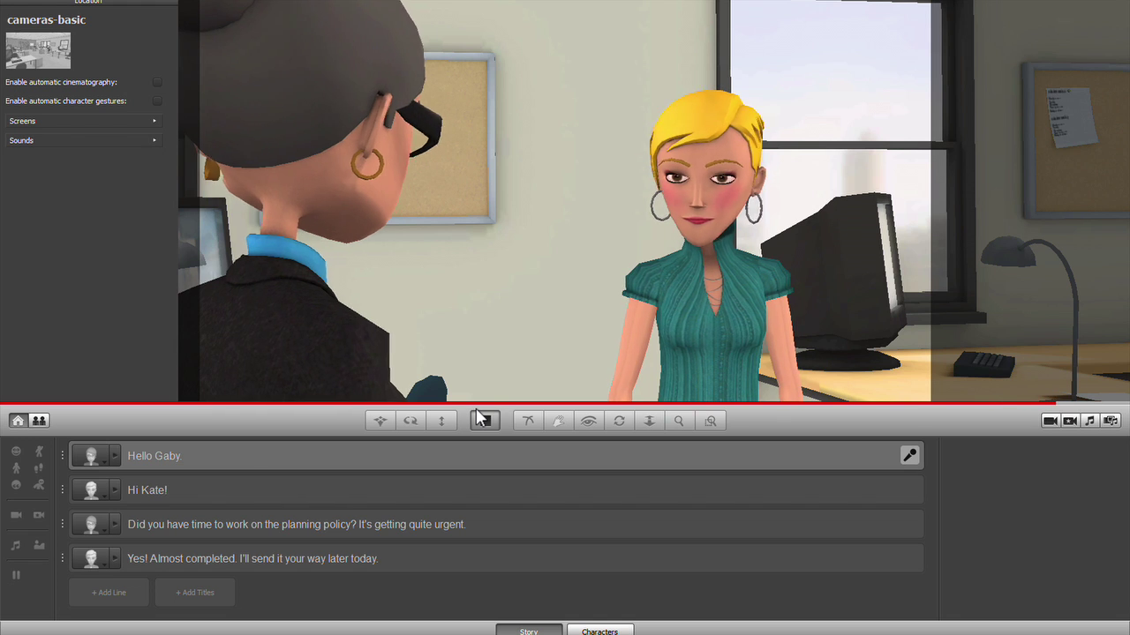
pyautogui.click(481, 420)
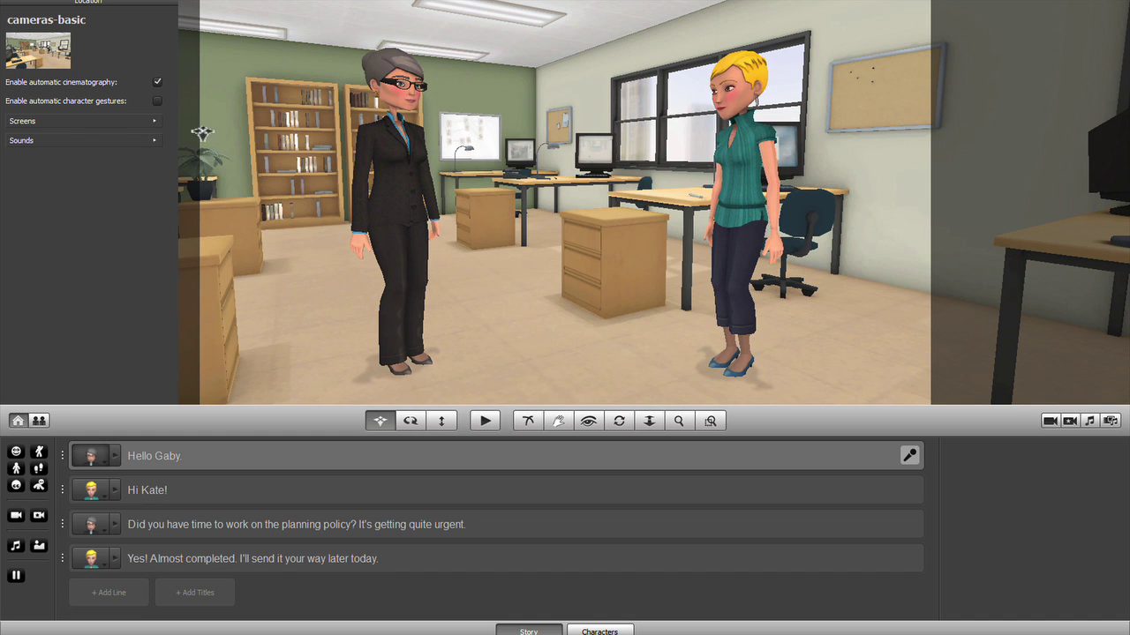
pyautogui.click(11, 411)
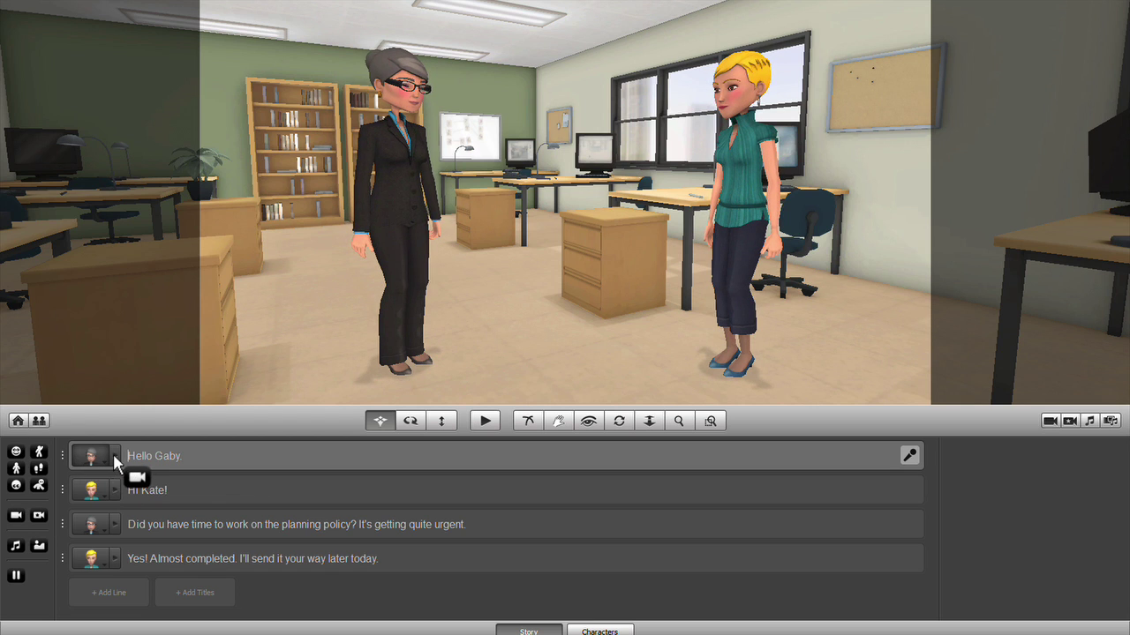
# - Insert camera cuts at the start of the first, second and fourth dialogue lines, using Camera5 for the fourth
pyautogui.moveTo(113, 453); pyautogui.dragTo(127, 453)
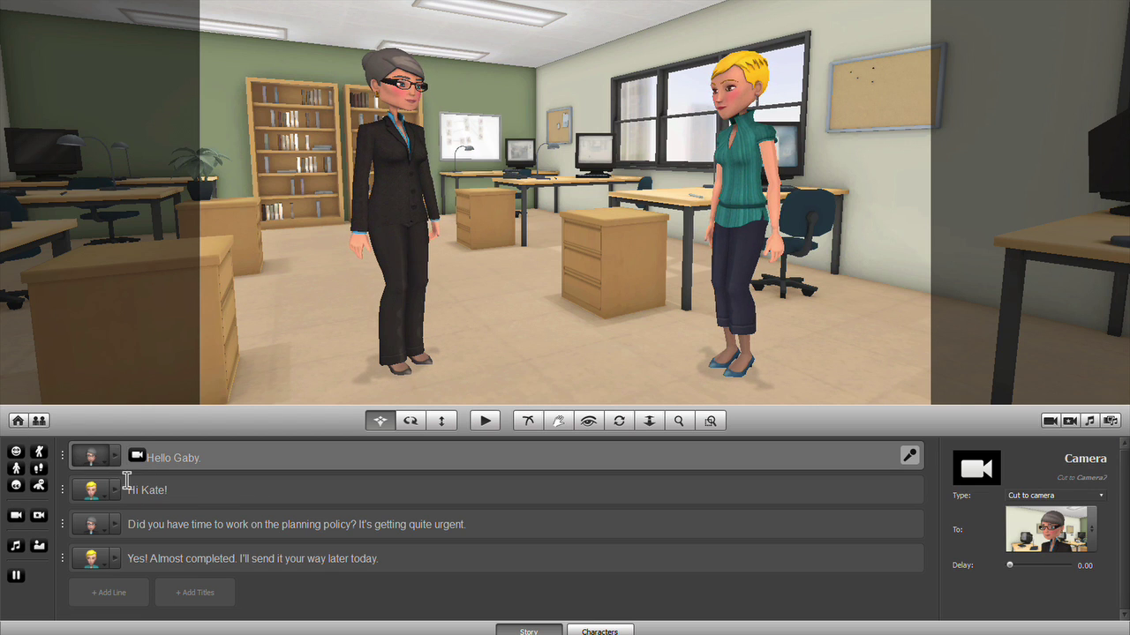
pyautogui.click(127, 490)
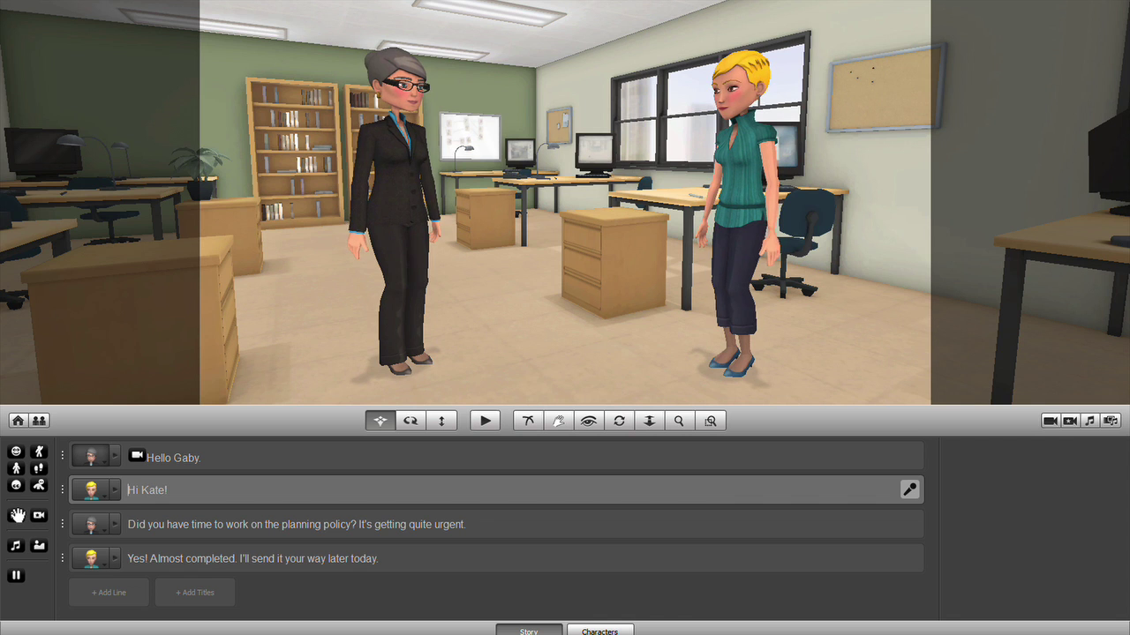
pyautogui.click(39, 514)
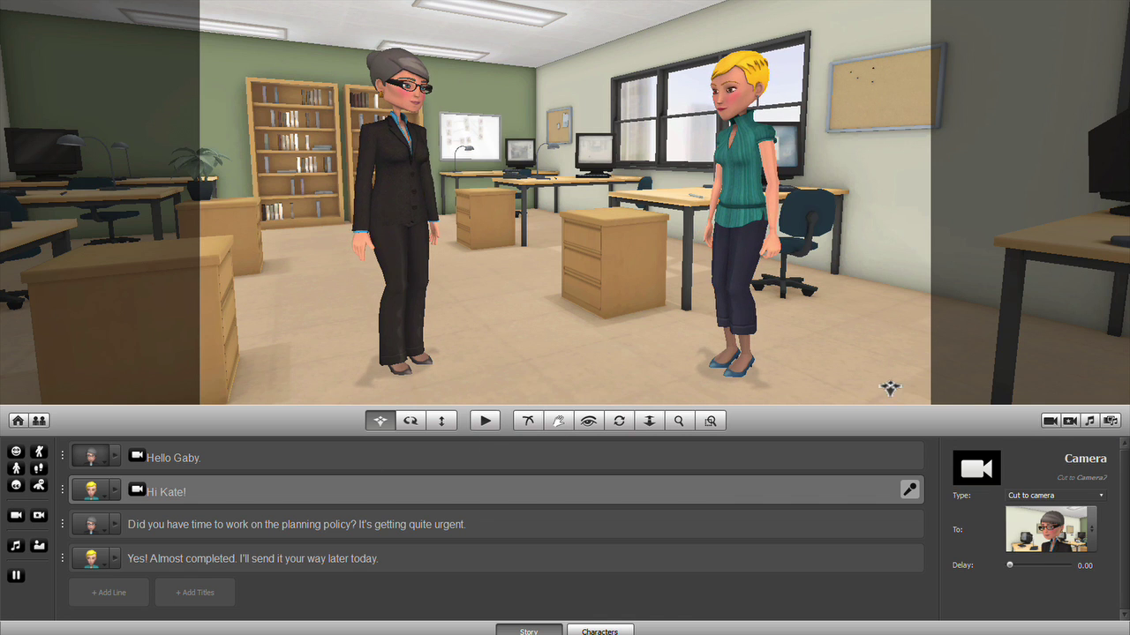
pyautogui.click(1041, 418)
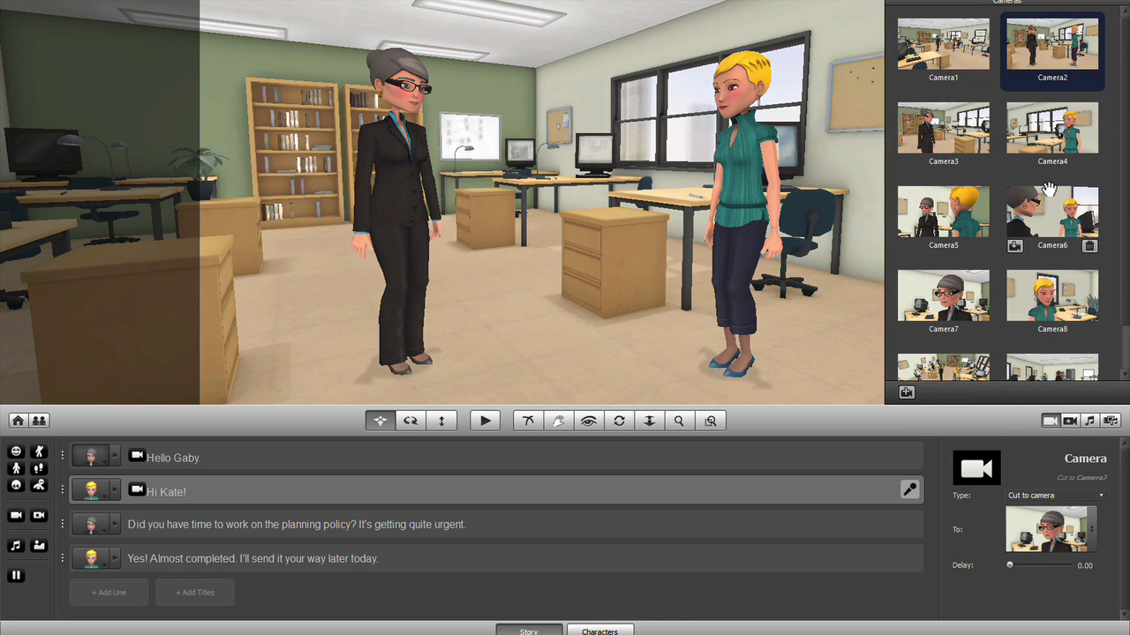
pyautogui.moveTo(1050, 209); pyautogui.dragTo(124, 556)
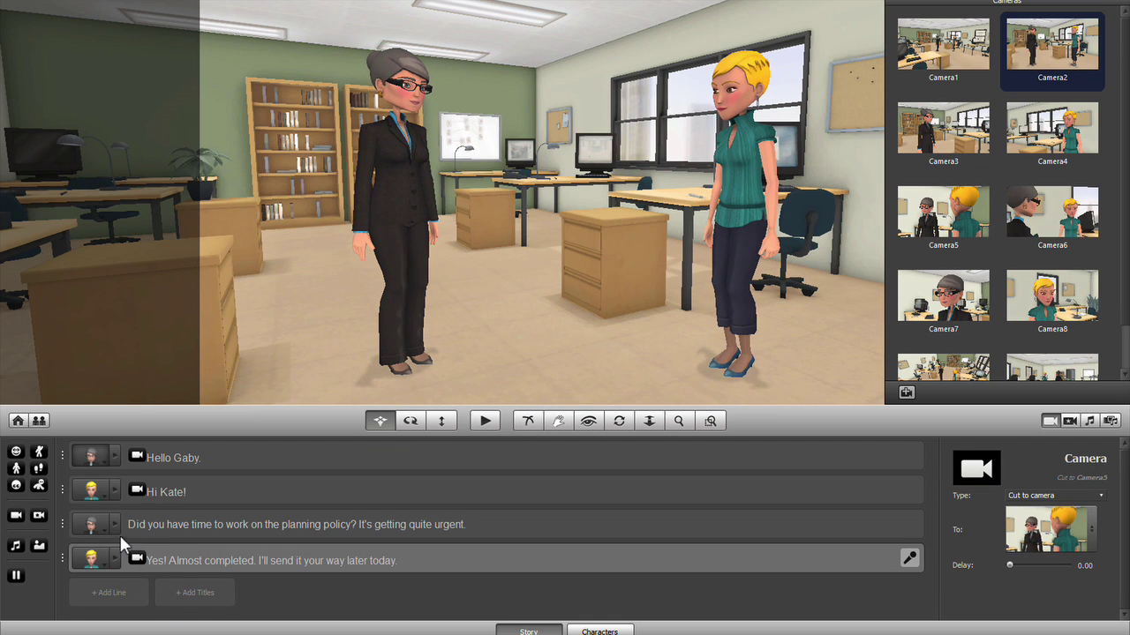
# - Set the first line's cut to Camera5 and the second line's cut to a shot of the blonde character
pyautogui.click(133, 455)
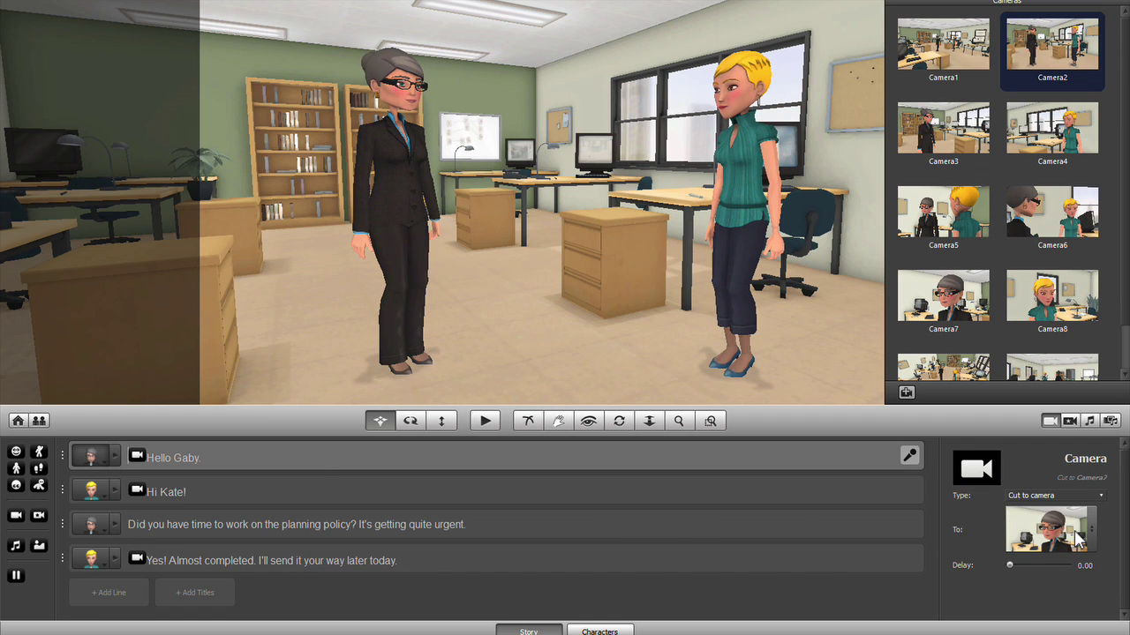
pyautogui.click(1079, 538)
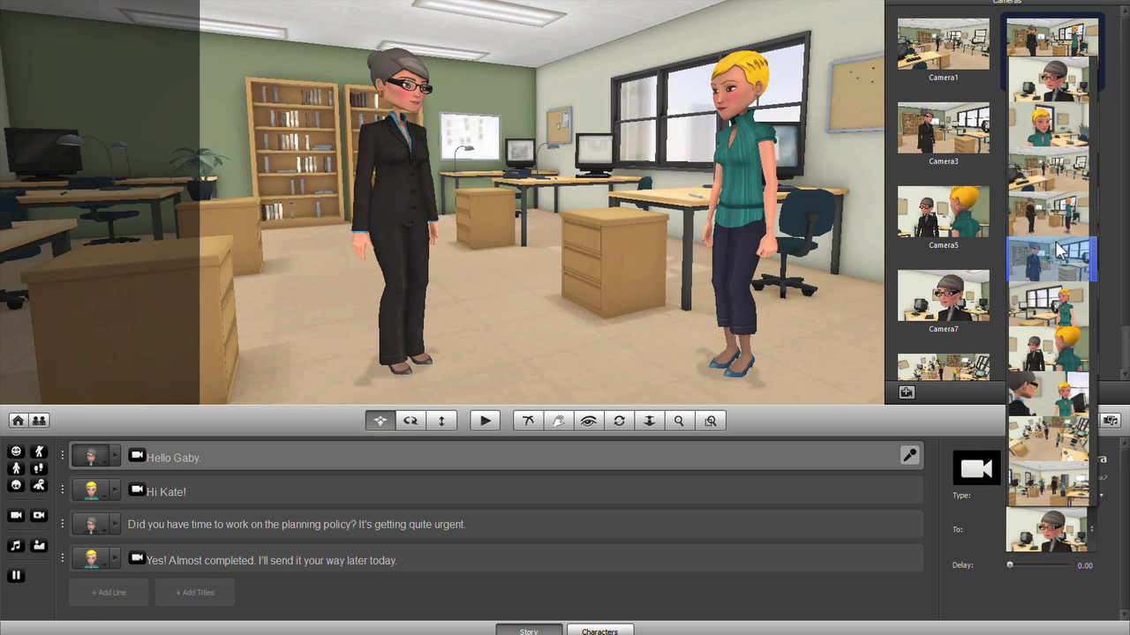
pyautogui.click(1052, 344)
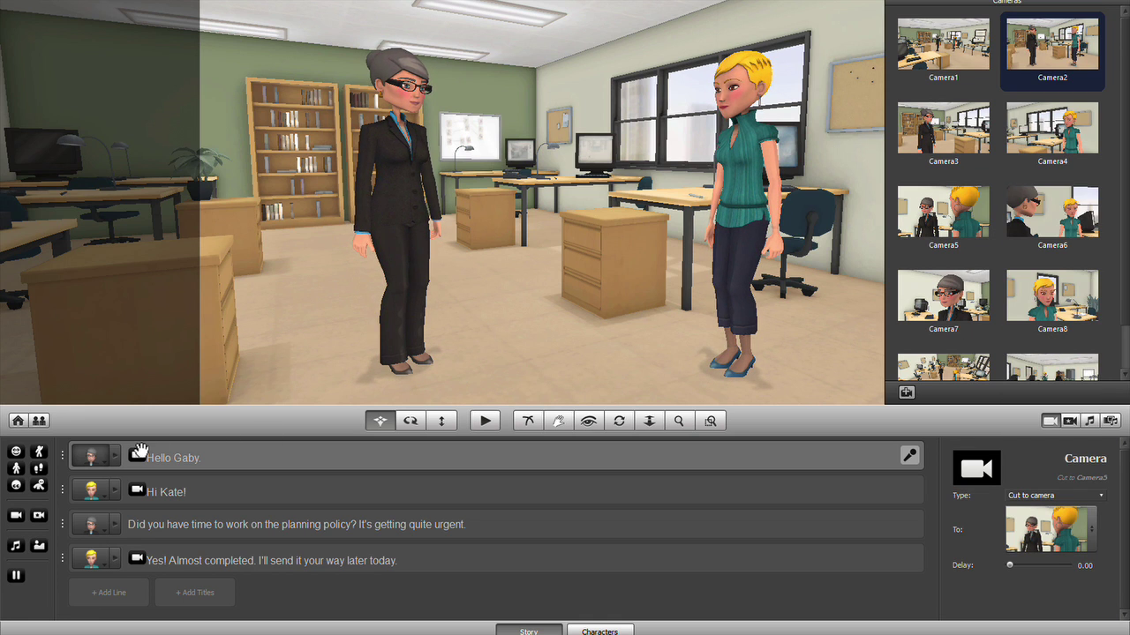
pyautogui.click(136, 492)
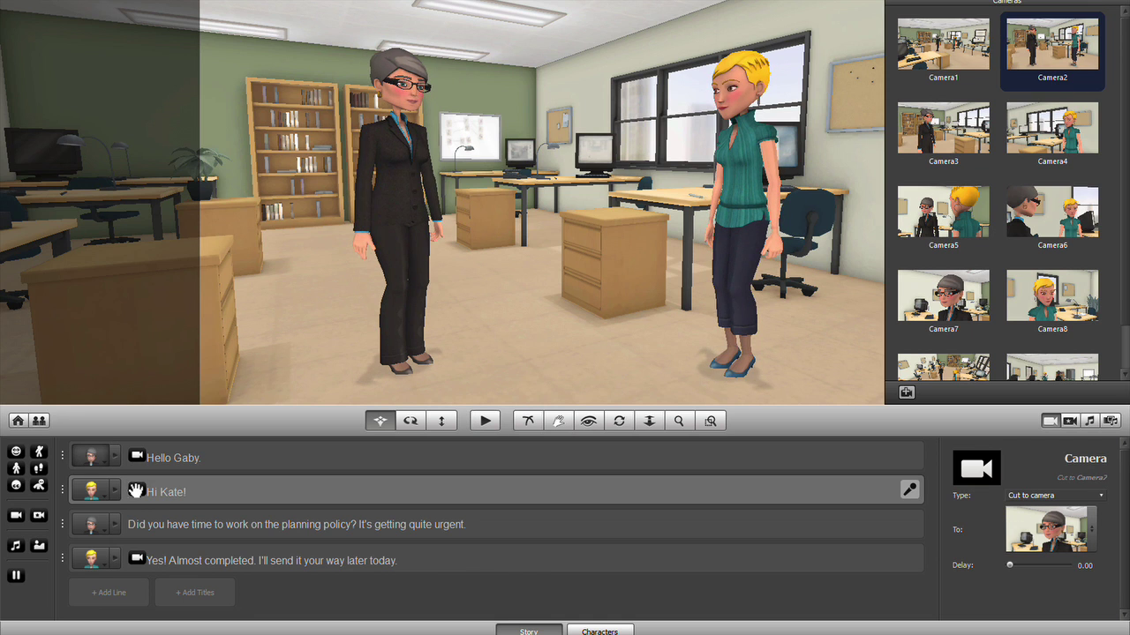
pyautogui.click(1084, 514)
pyautogui.click(1078, 304)
# - Add a cut to Camera5 at the start of the third line and a cut to Camera7 after "work"
pyautogui.moveTo(913, 231); pyautogui.dragTo(124, 525)
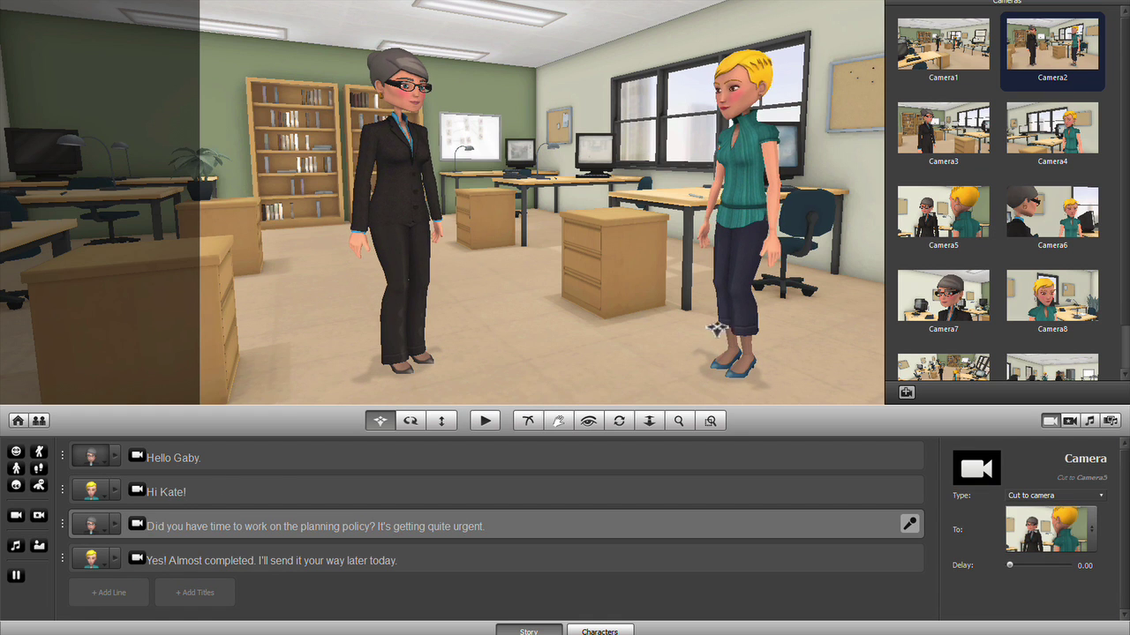
pyautogui.moveTo(941, 300); pyautogui.dragTo(268, 530)
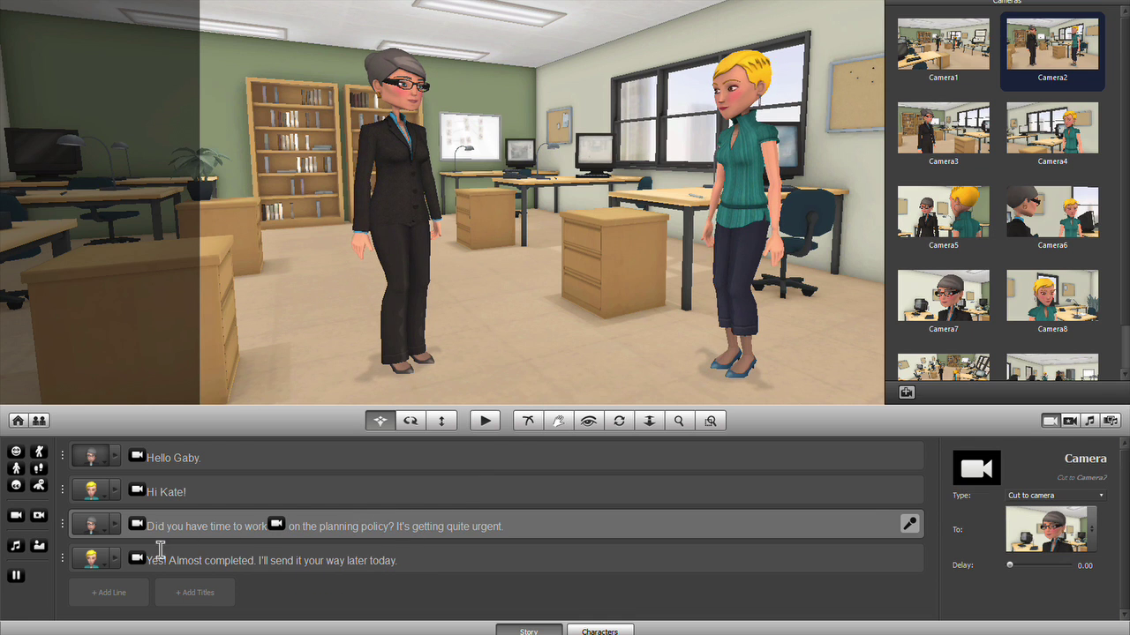
# - Set the fourth line's opening cut to Camera8 and add a cut to Camera2 after "Almost completed."
pyautogui.click(128, 561)
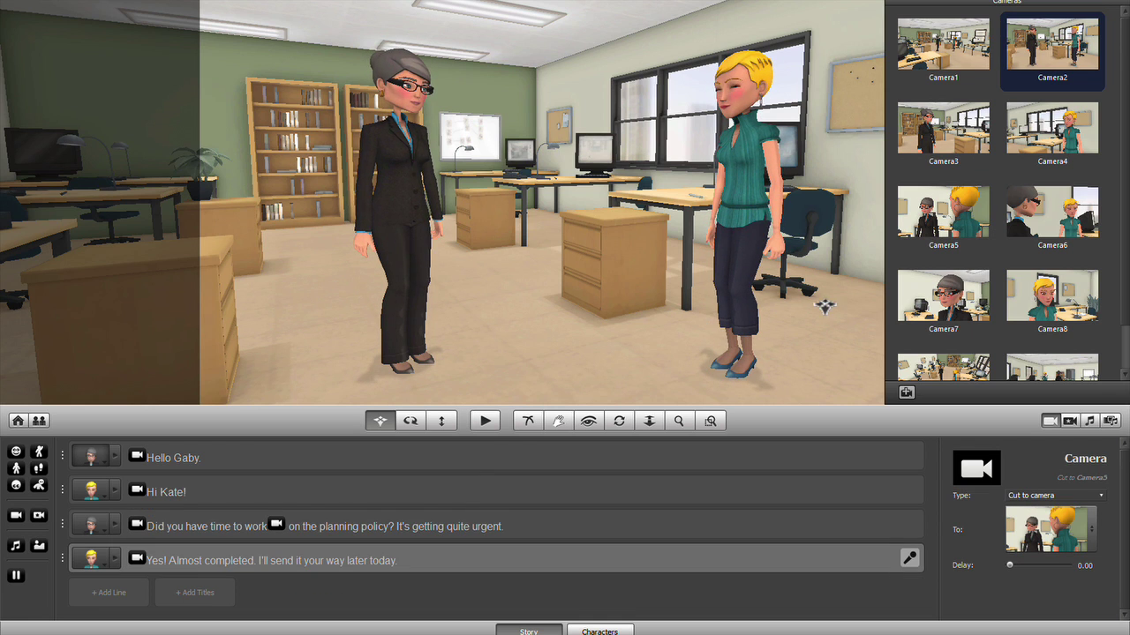
pyautogui.click(1038, 528)
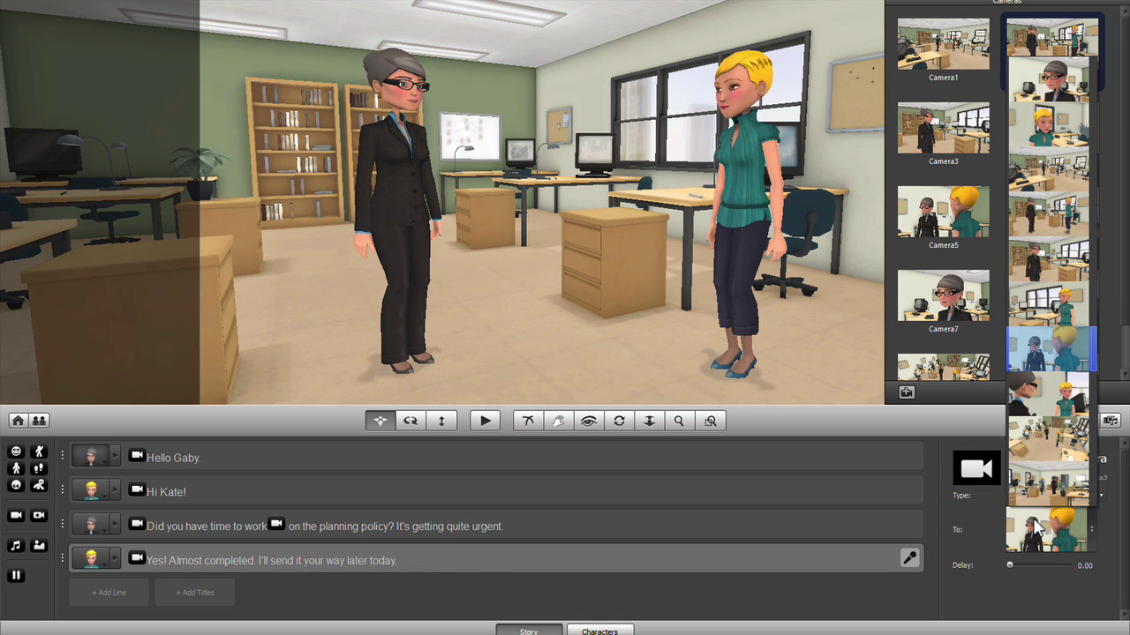
pyautogui.click(1038, 121)
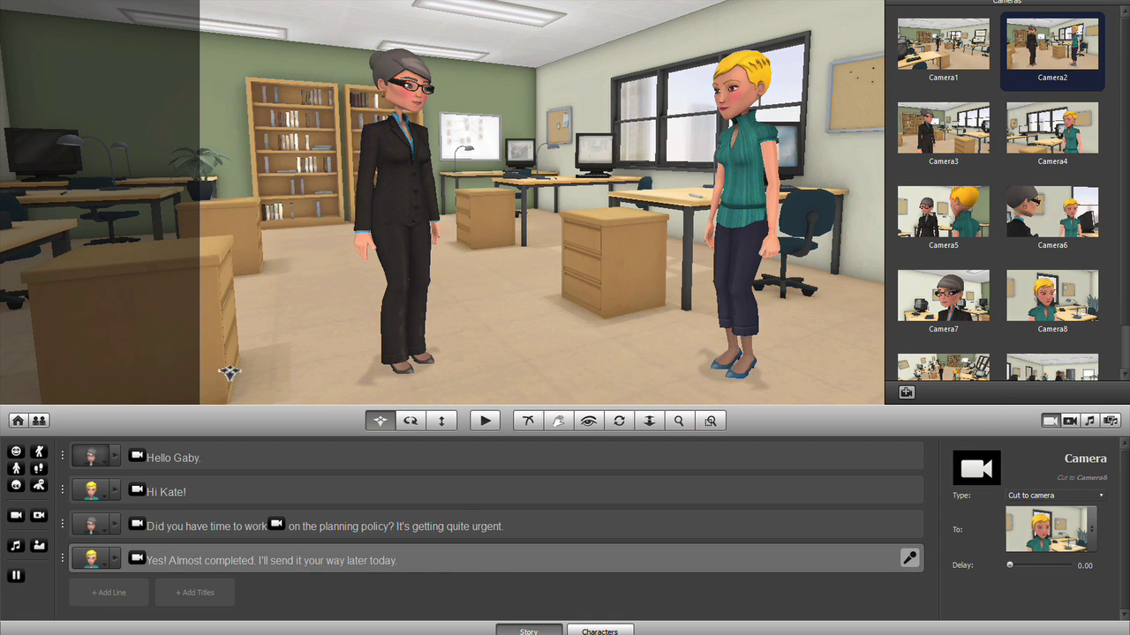
pyautogui.moveTo(15, 515); pyautogui.dragTo(256, 561)
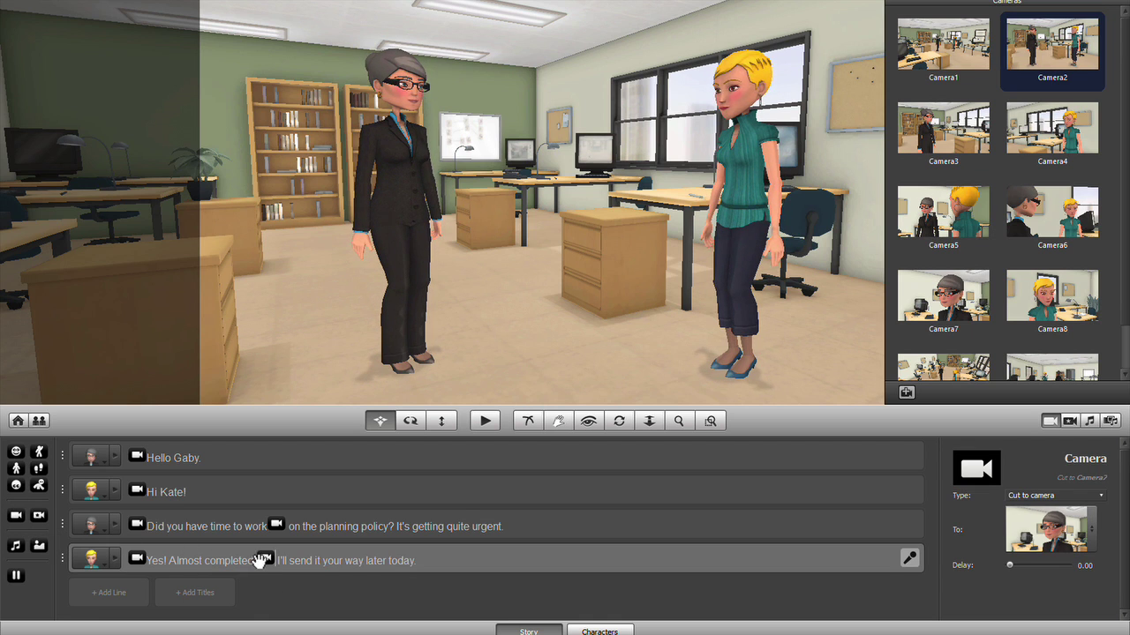
pyautogui.click(1020, 529)
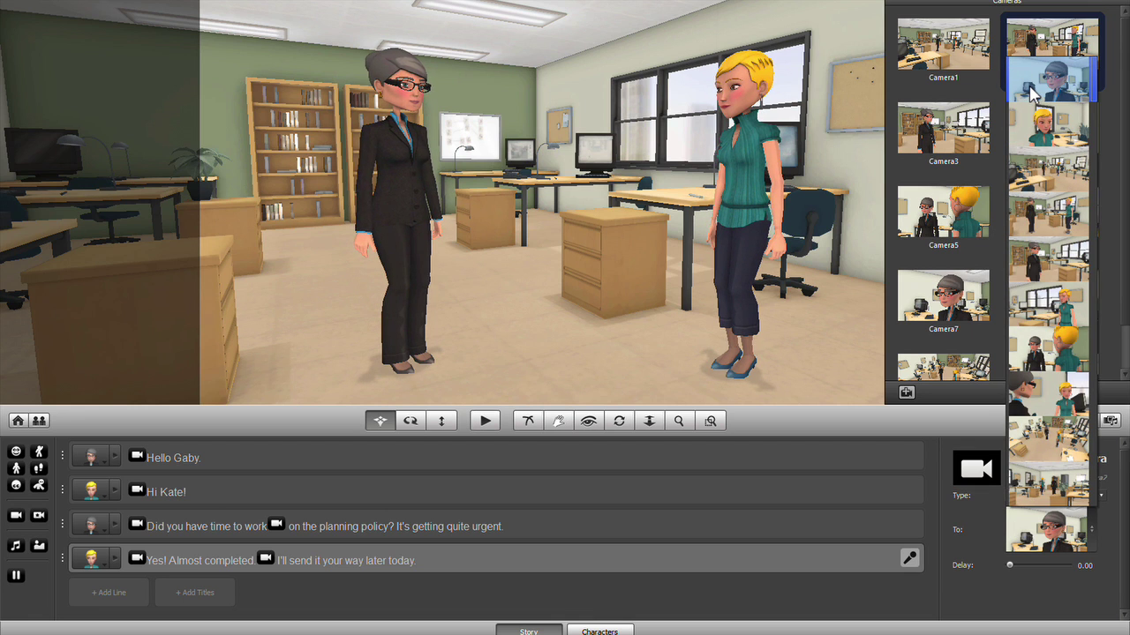
pyautogui.click(1040, 198)
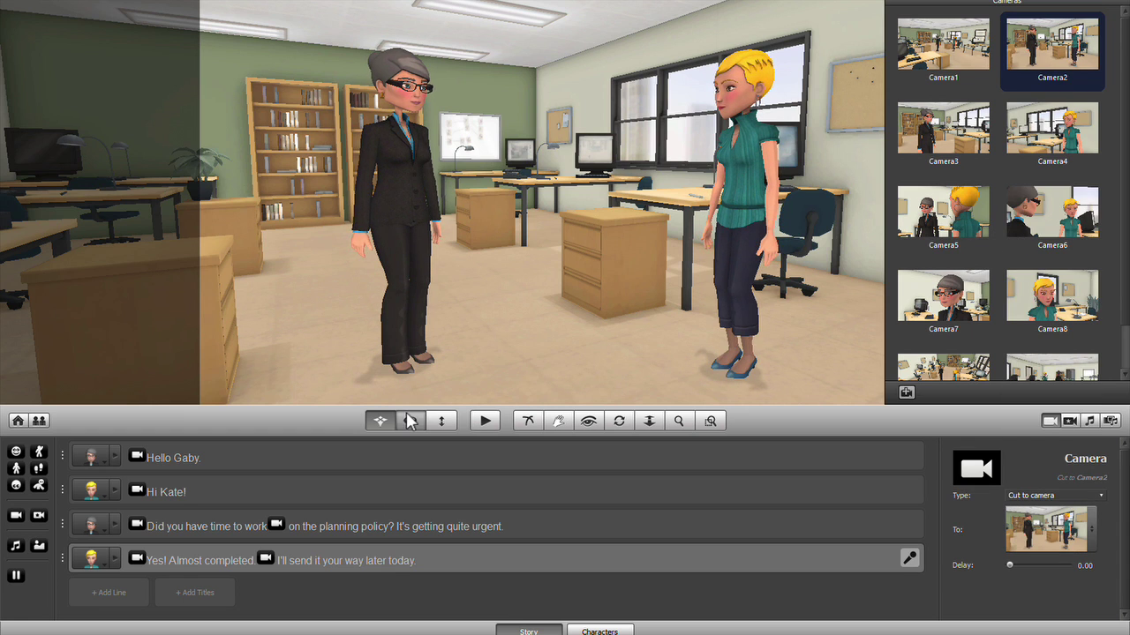
# - Move the third line's mid-sentence camera cut to after "planning policy?" and play the scene
pyautogui.moveTo(274, 522); pyautogui.dragTo(385, 529)
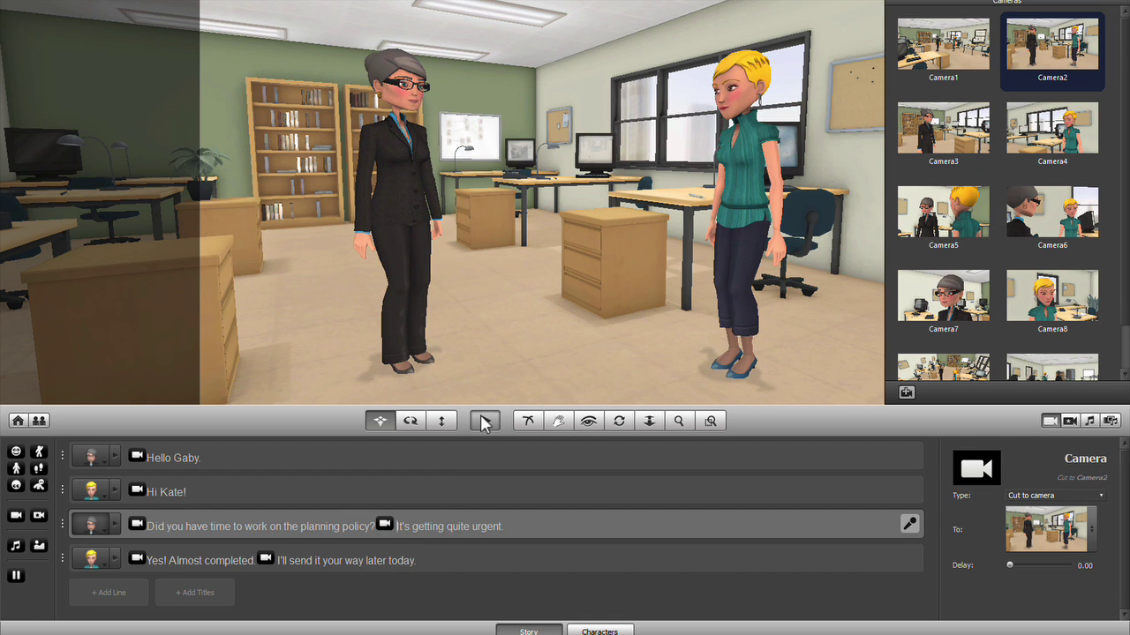
pyautogui.click(1050, 421)
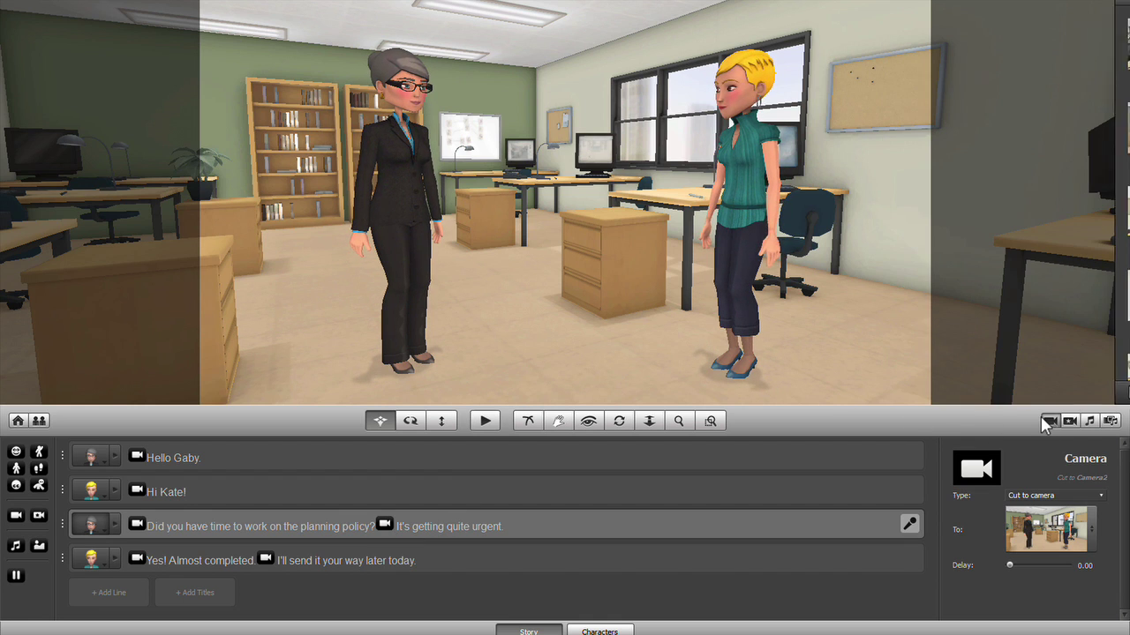
pyautogui.click(484, 421)
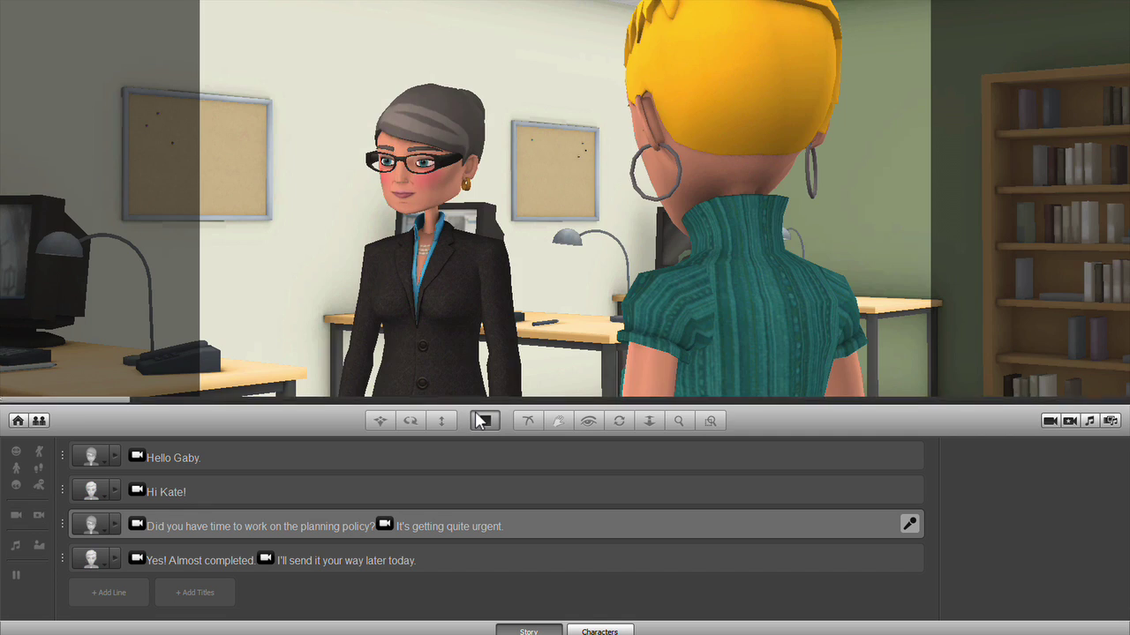